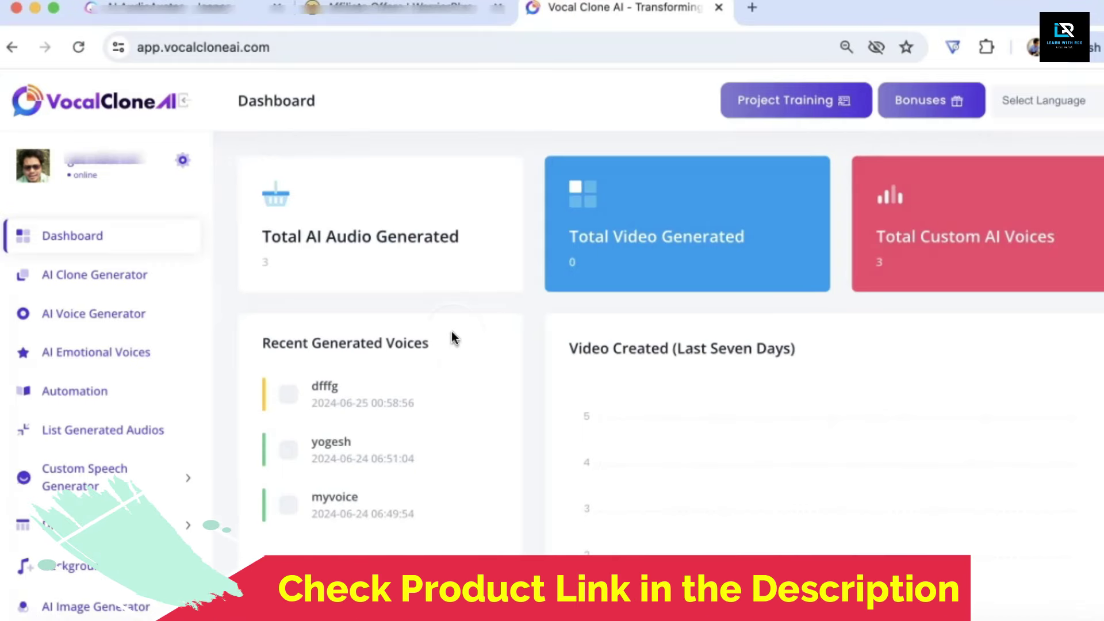
scroll(452, 338, "down", 1)
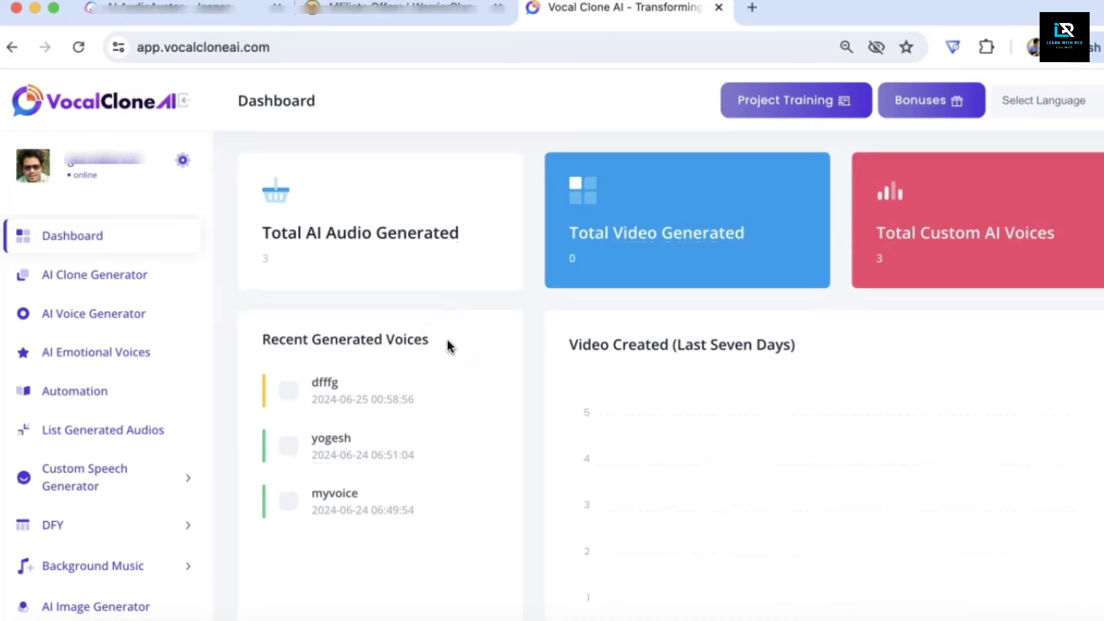
Start the 'myvoiceover' clone and fill its script with ChatGPT4 text about making money online
left_click(114, 282)
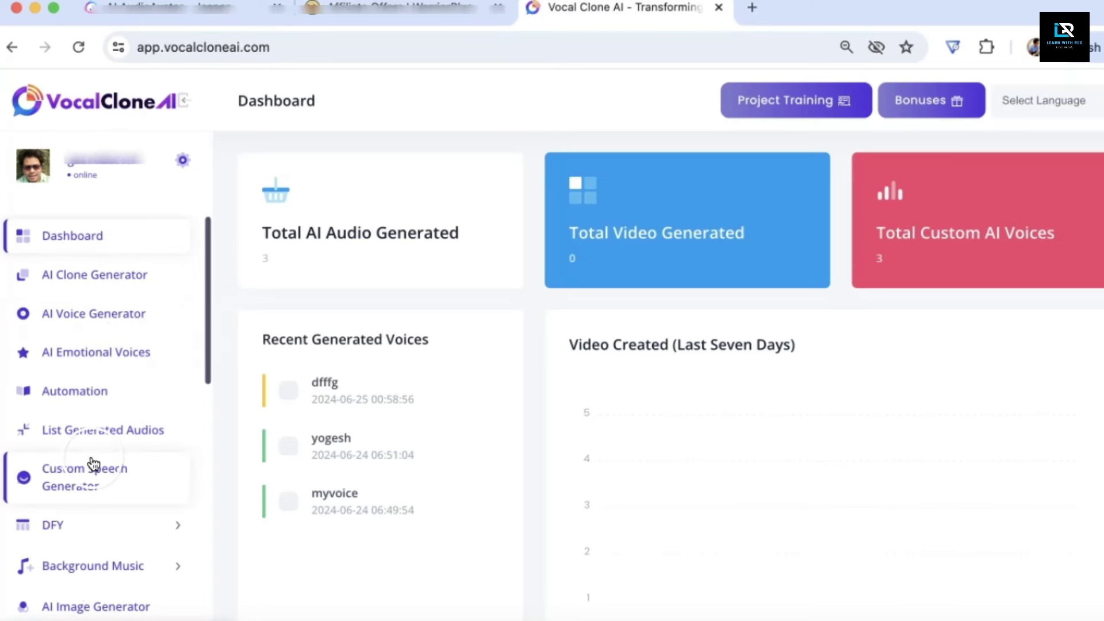
left_click(94, 277)
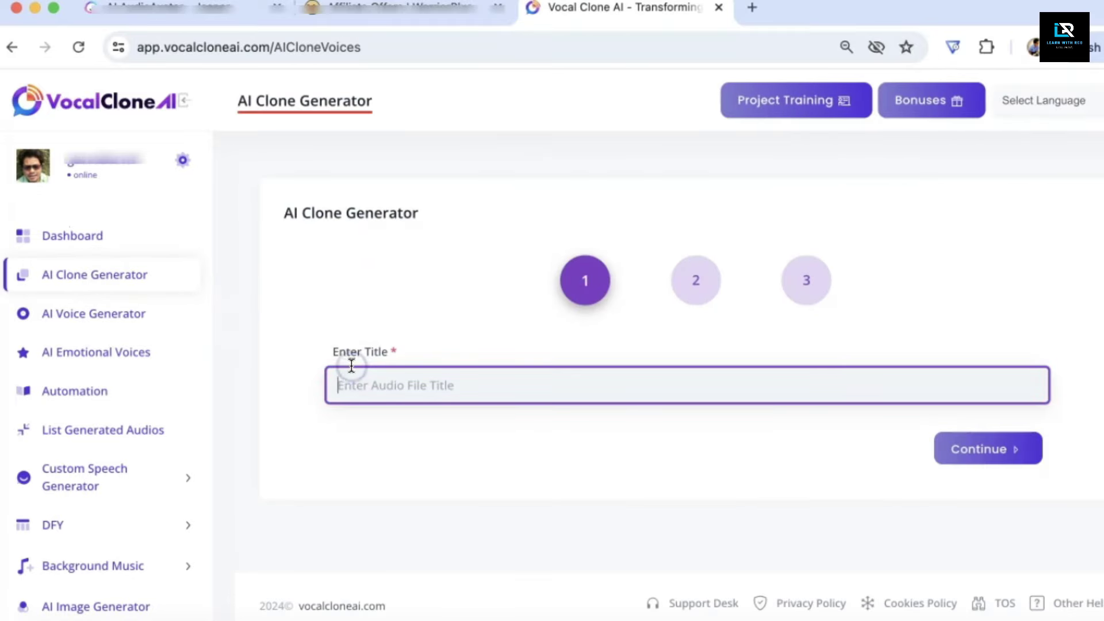
type("myvoiceover")
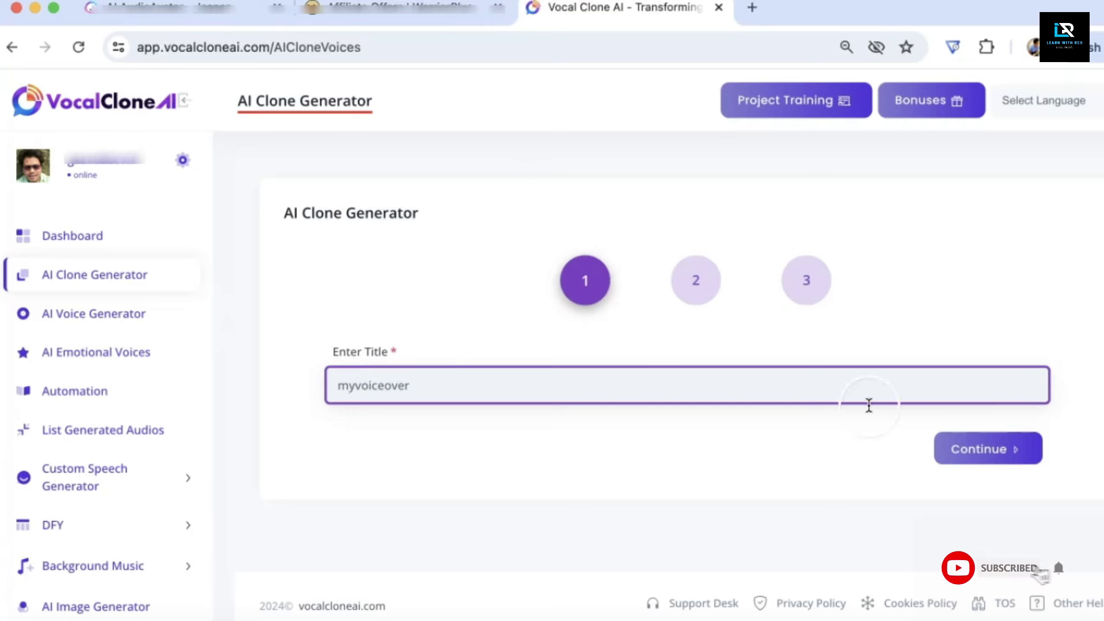
left_click(985, 452)
left_click(413, 434)
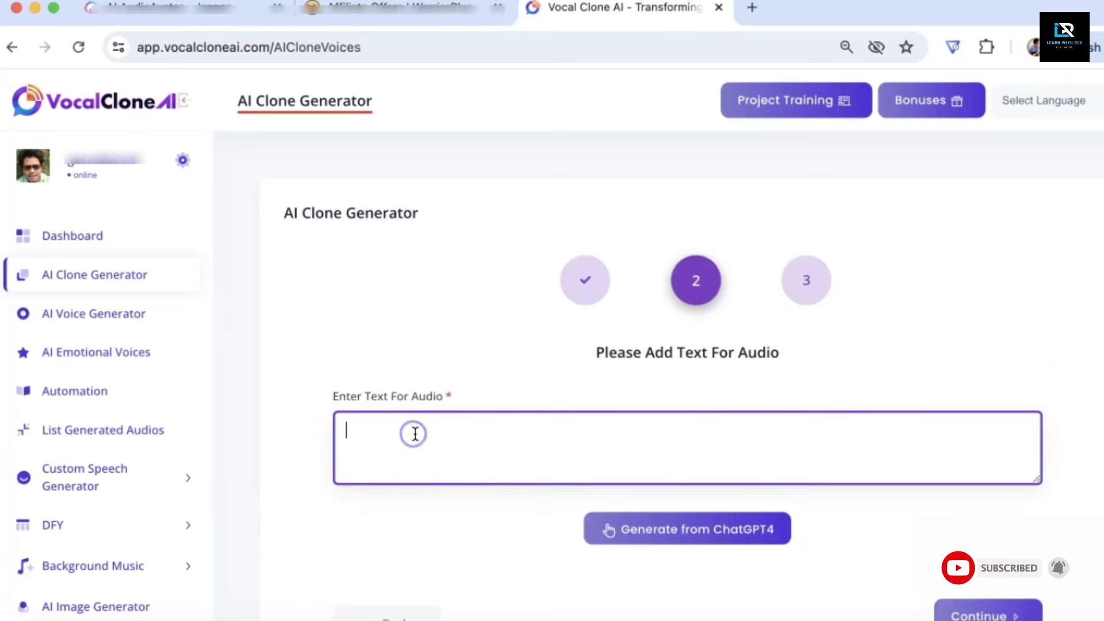
left_click(725, 533)
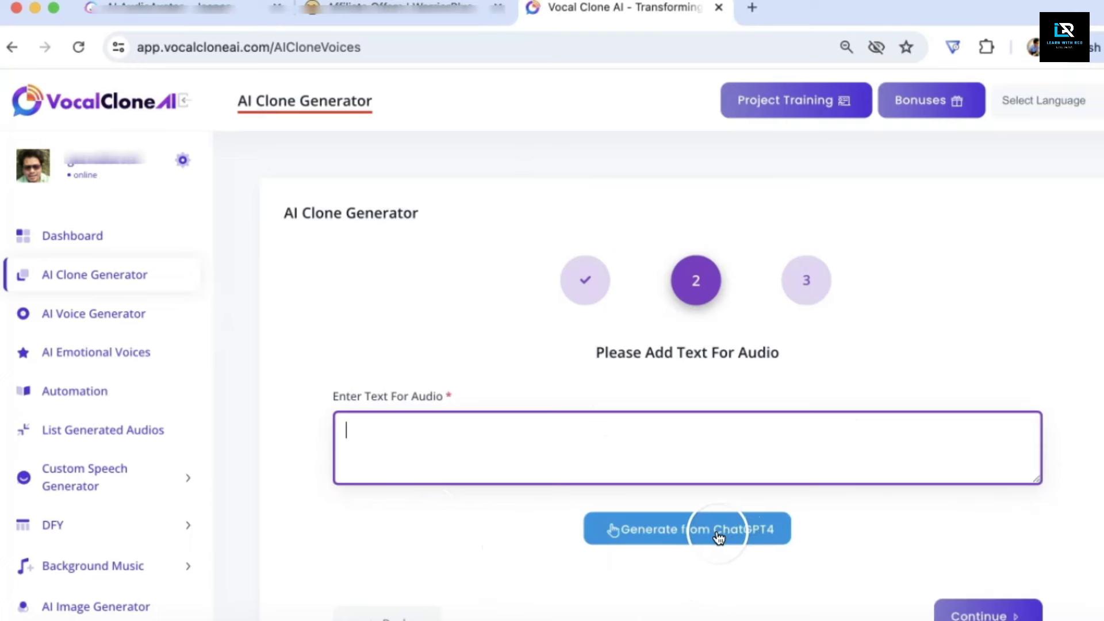
type("how")
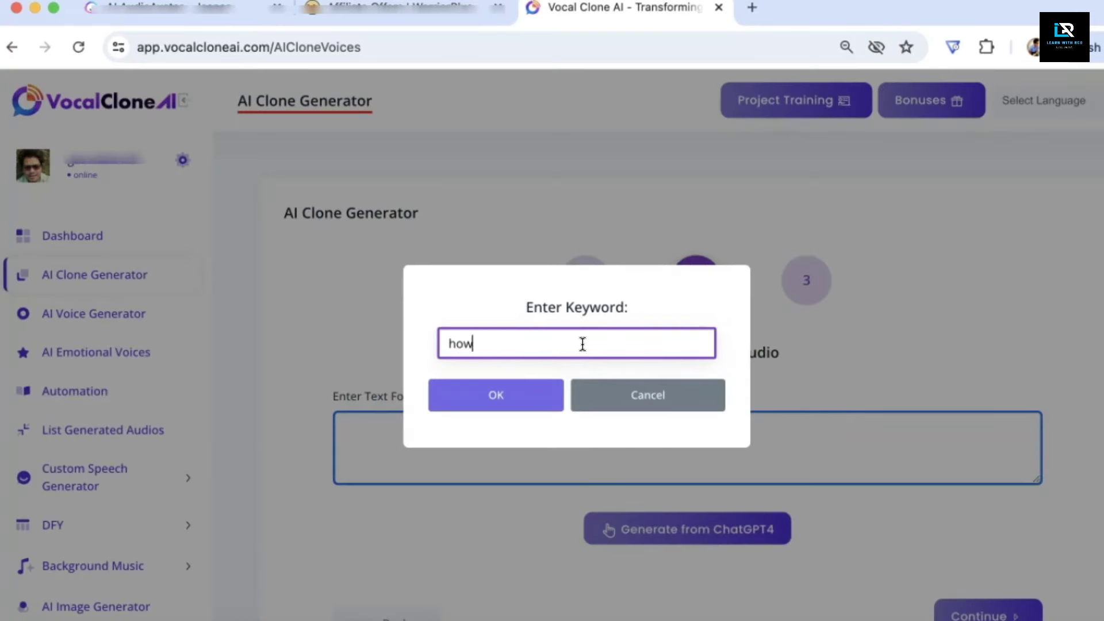
type(" to ma")
left_click(537, 391)
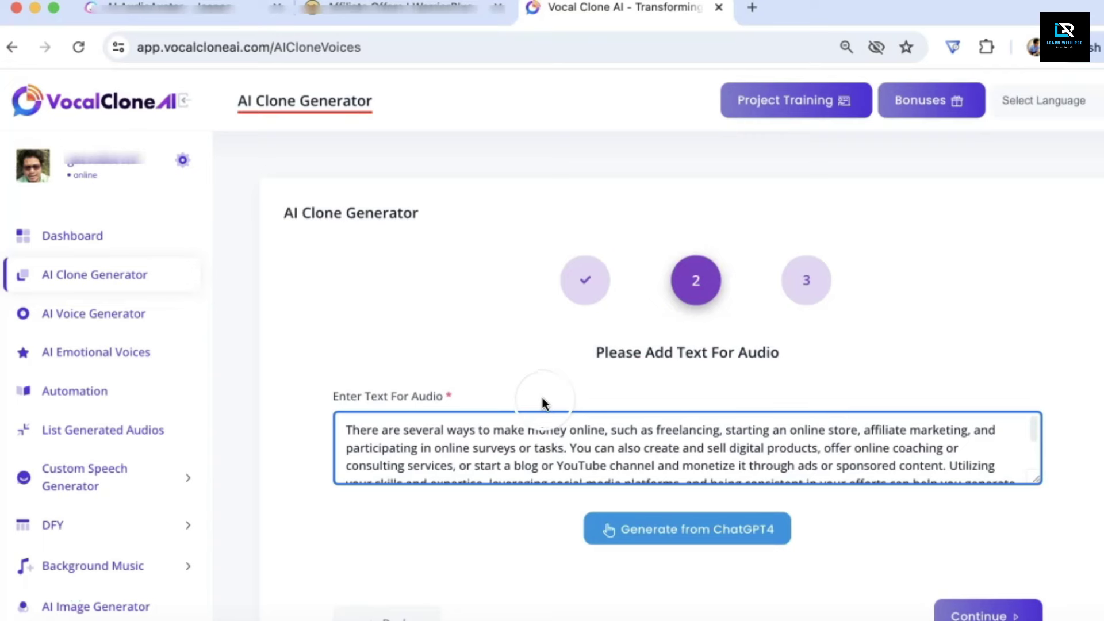
scroll(556, 447, "down", 2)
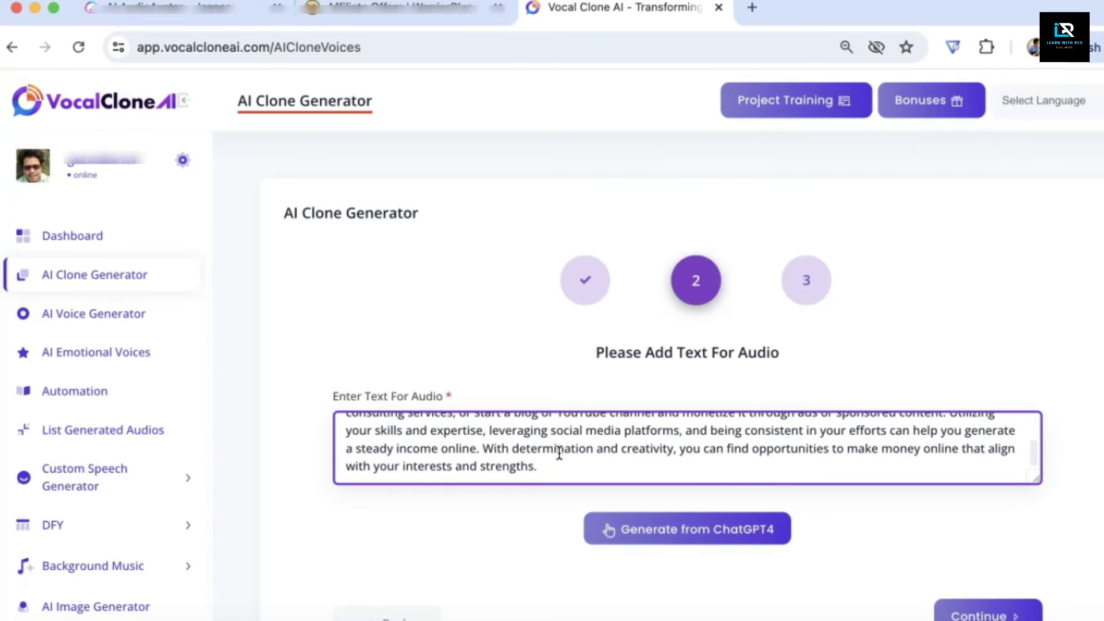
scroll(561, 457, "down", 2)
Upload voice.wav from Downloads as the clone's voice sample
left_click(1020, 494)
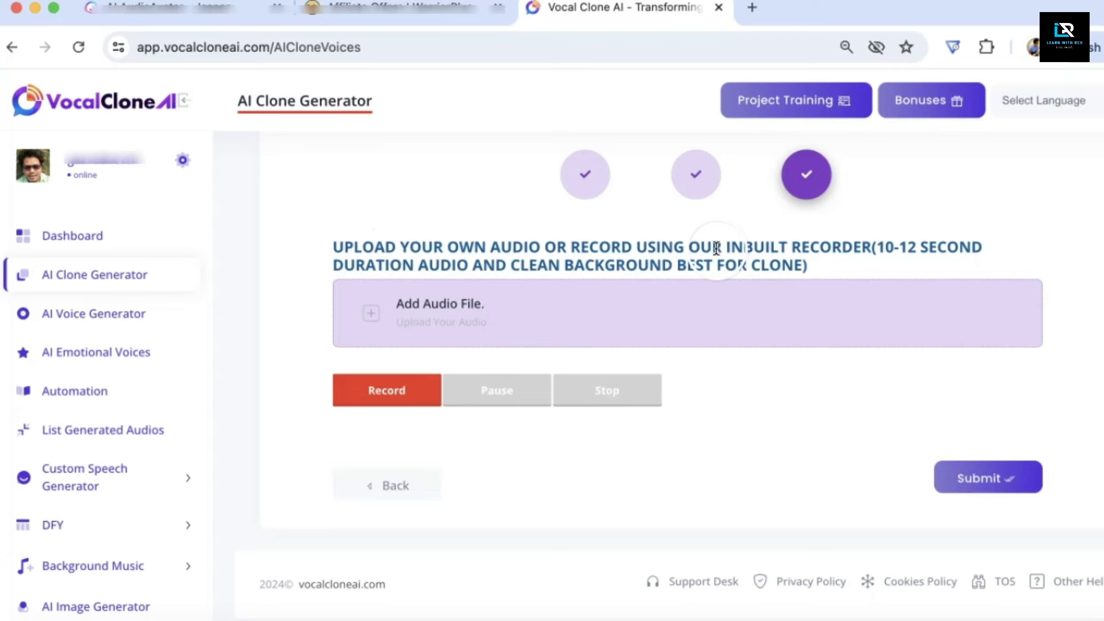
left_click(371, 390)
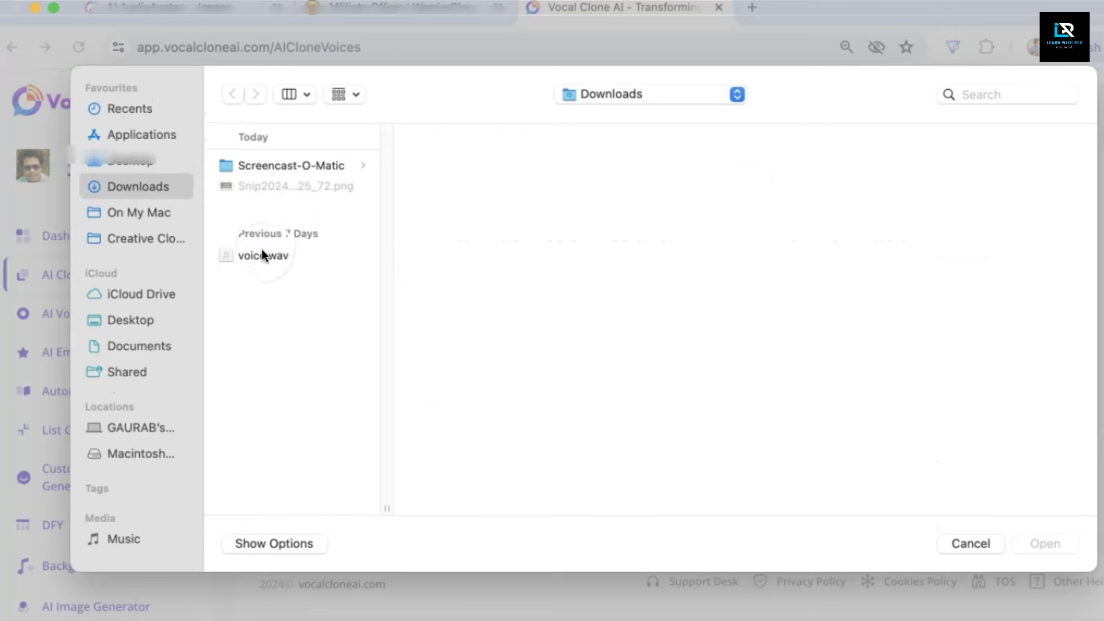
left_click(262, 250)
left_click(1047, 542)
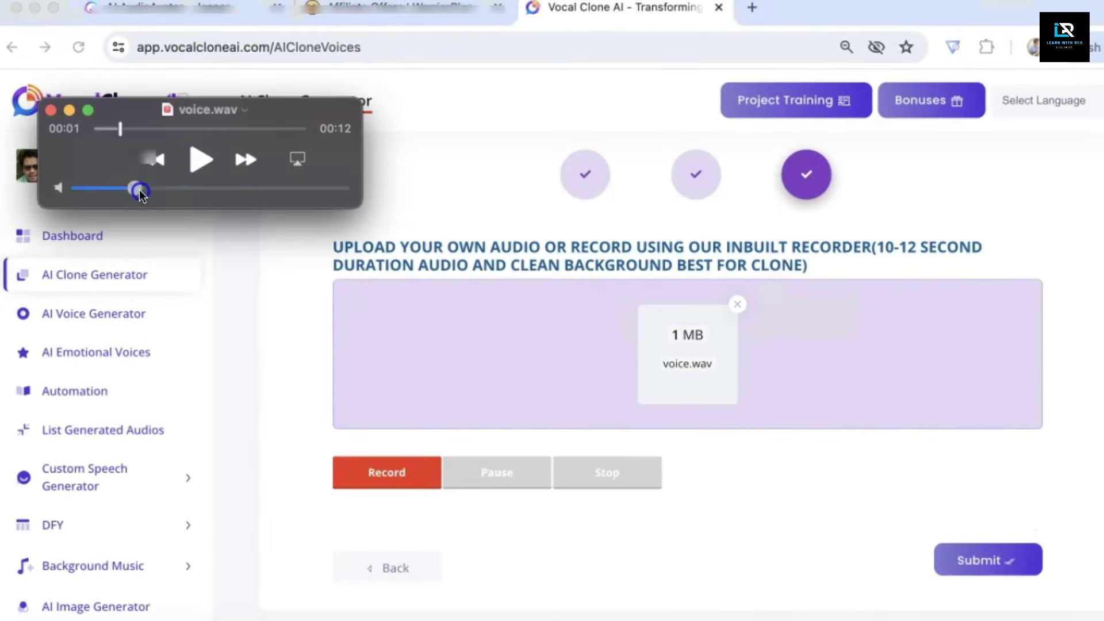
Lower the volume, play and pause the voice.wav preview, then close the player
left_click_drag(140, 194, 52, 185)
left_click(197, 159)
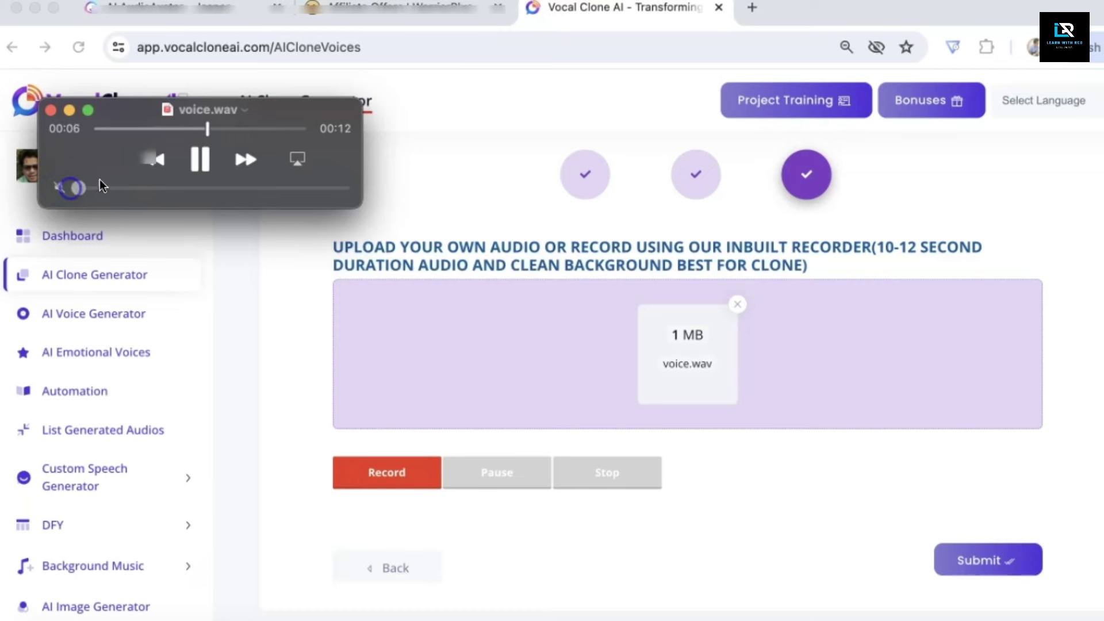
left_click(188, 161)
left_click(51, 110)
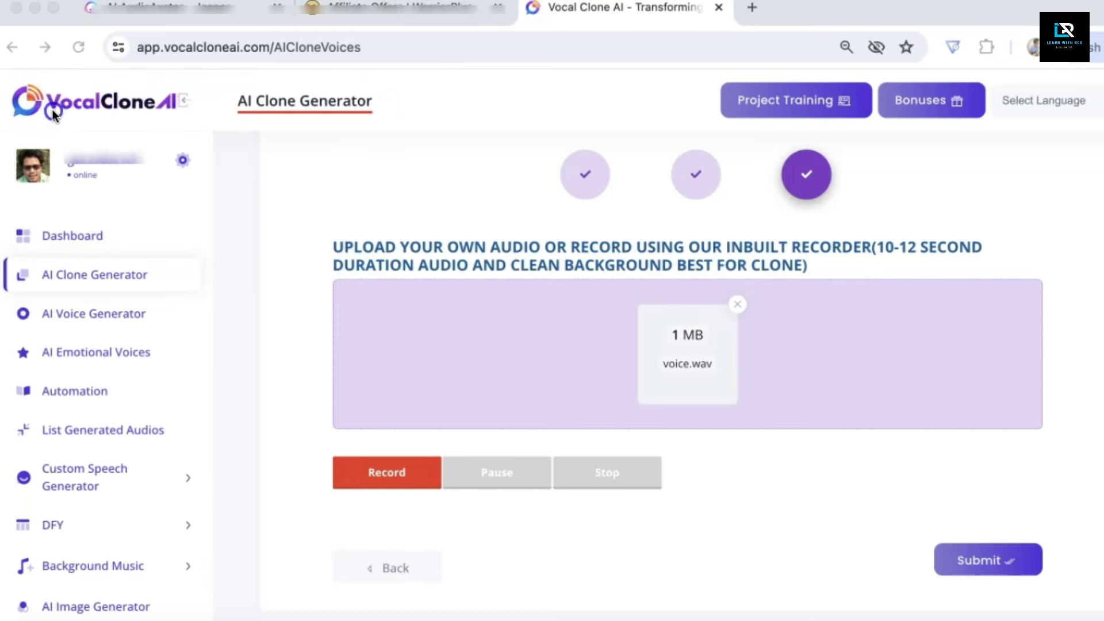
Submit the 'happy man' emotional voice saying 'I am so happy' with Happy and English 1
left_click(541, 421)
type("h")
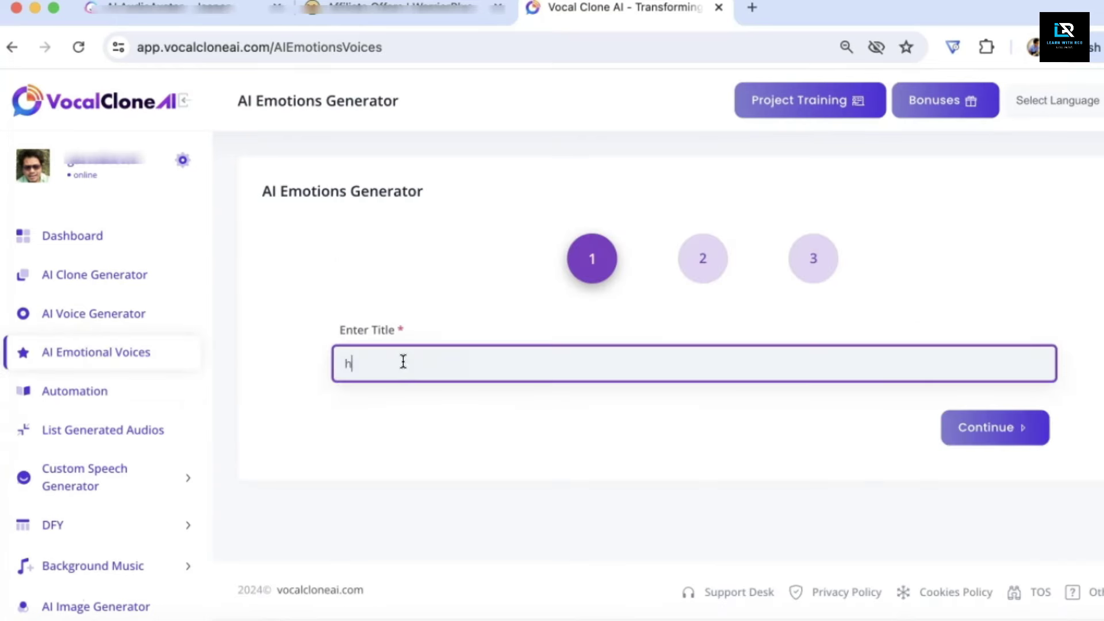
type("appy ma")
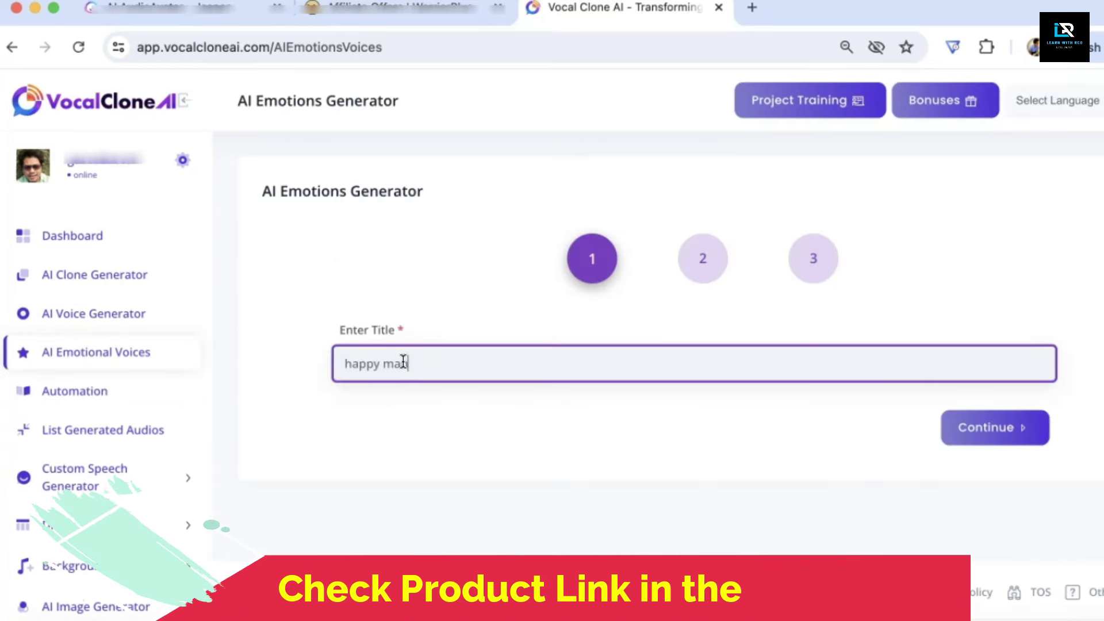
type("n")
left_click(1026, 432)
left_click(618, 428)
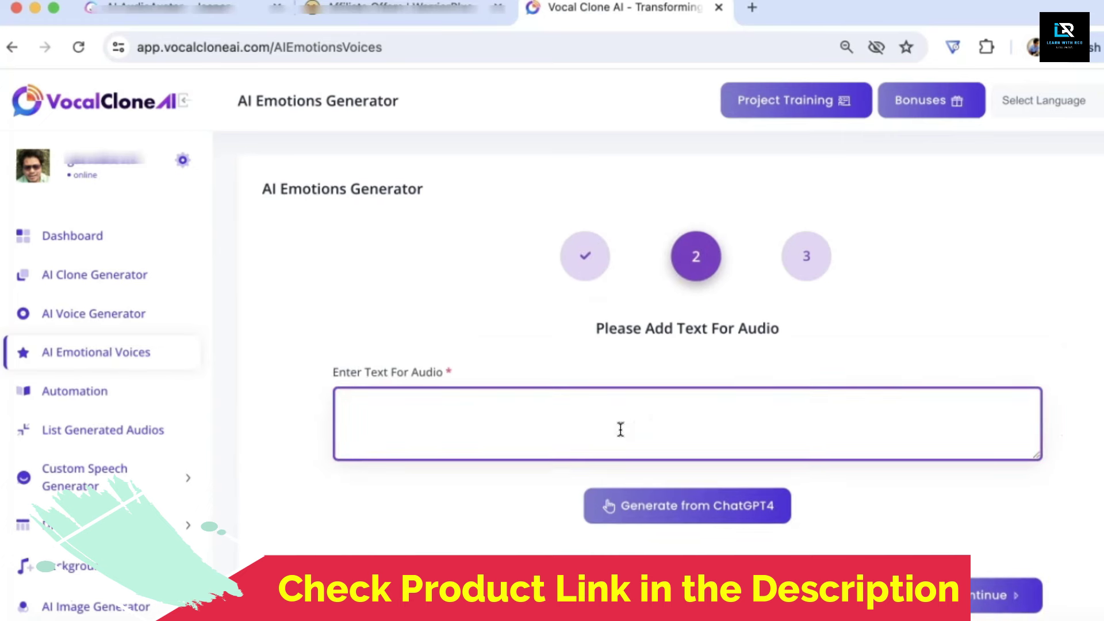
scroll(619, 429, "down", 1)
type("I am so h")
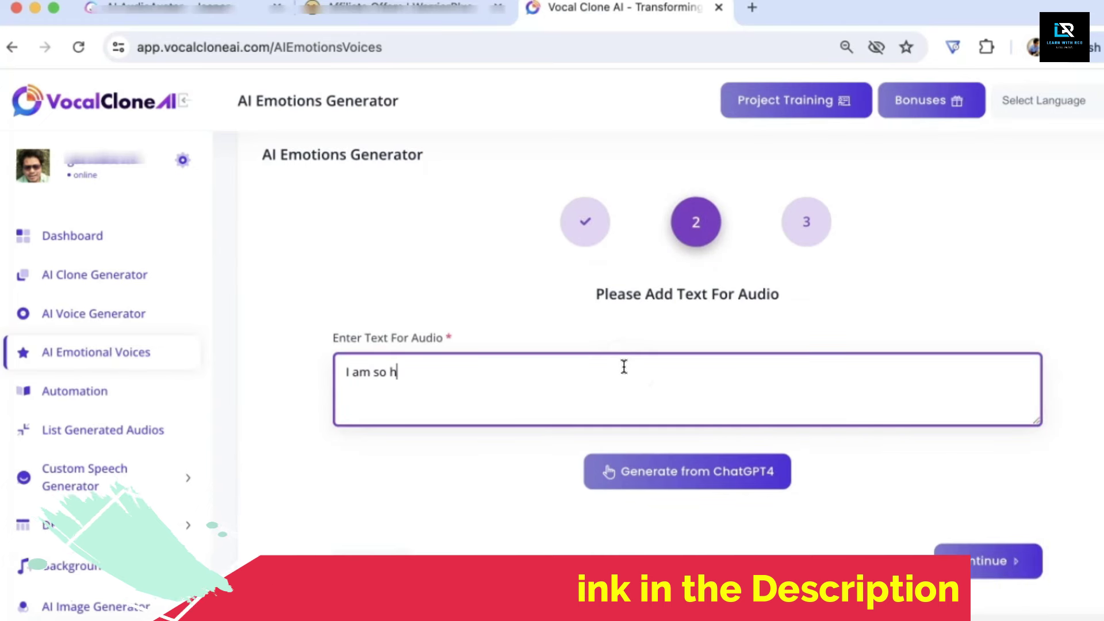
type("appy and")
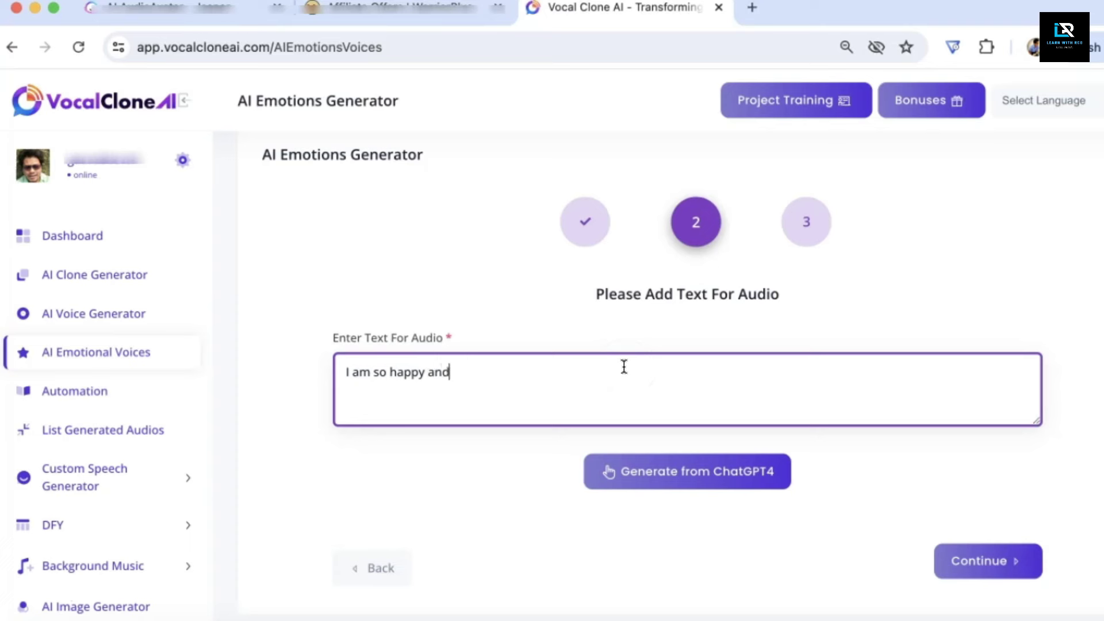
type(" I want to dance")
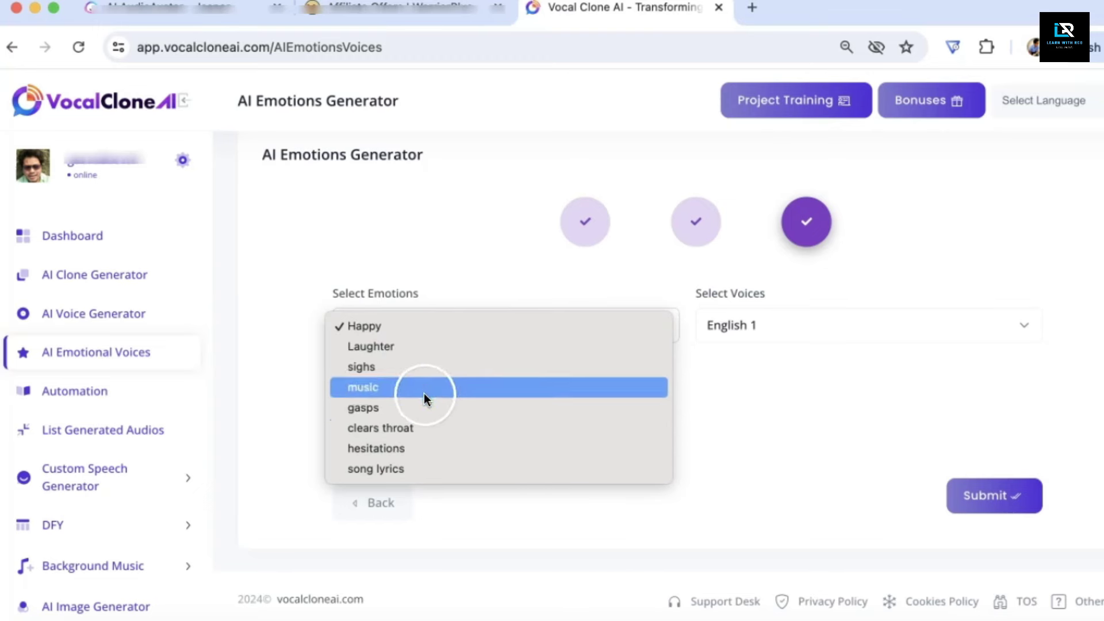
left_click(750, 326)
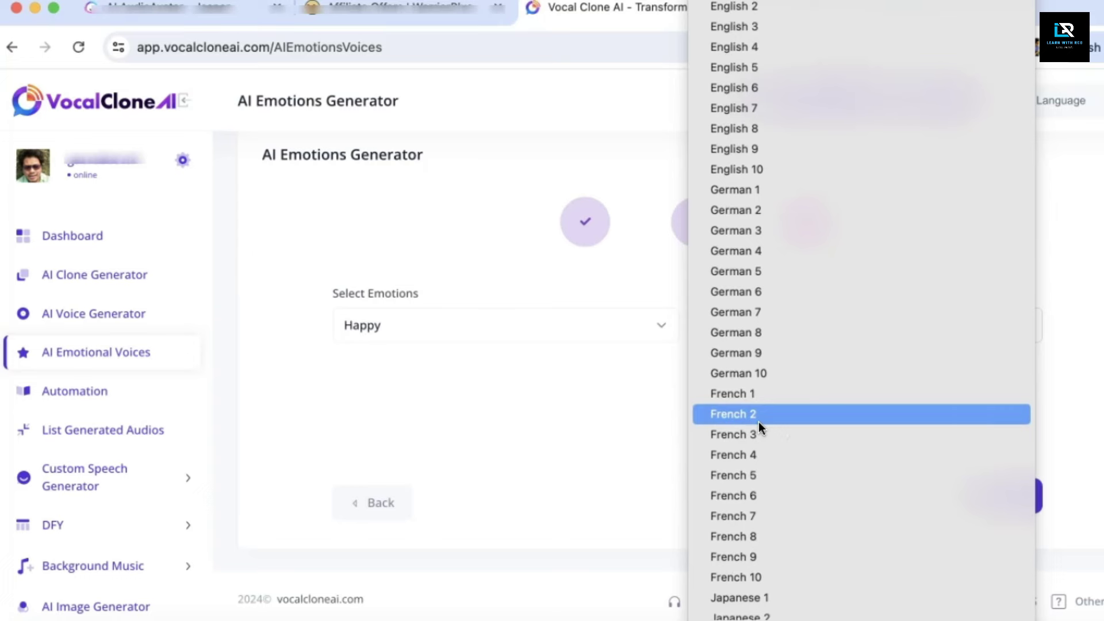
left_click(562, 377)
left_click(982, 505)
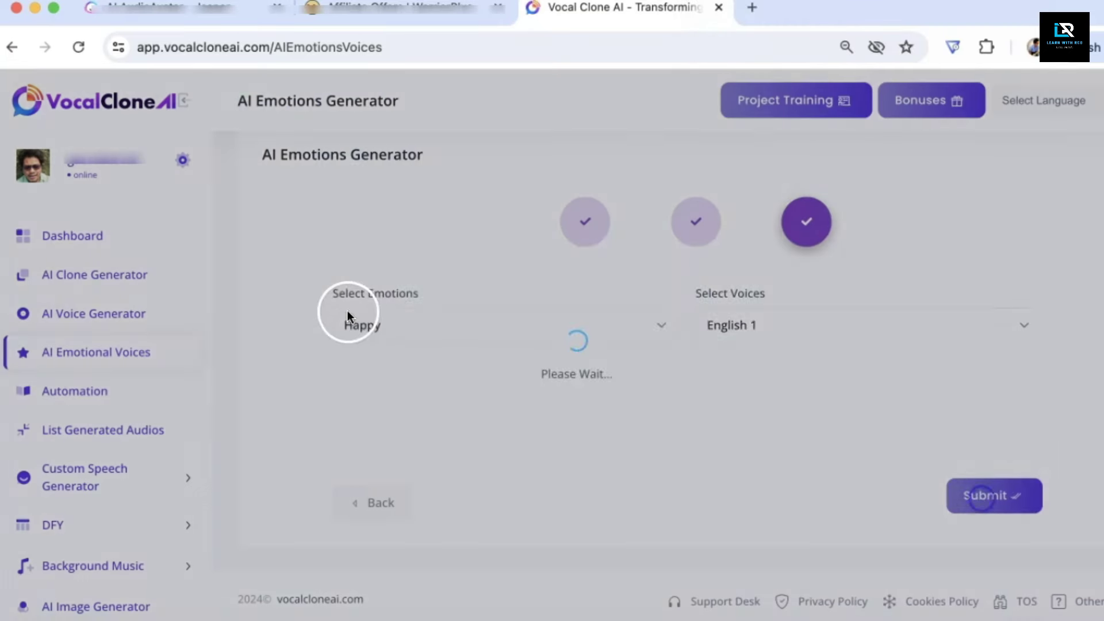
Go via List Generated Audios to the Custom Speech Generator's Engine 1 form
left_click(159, 426)
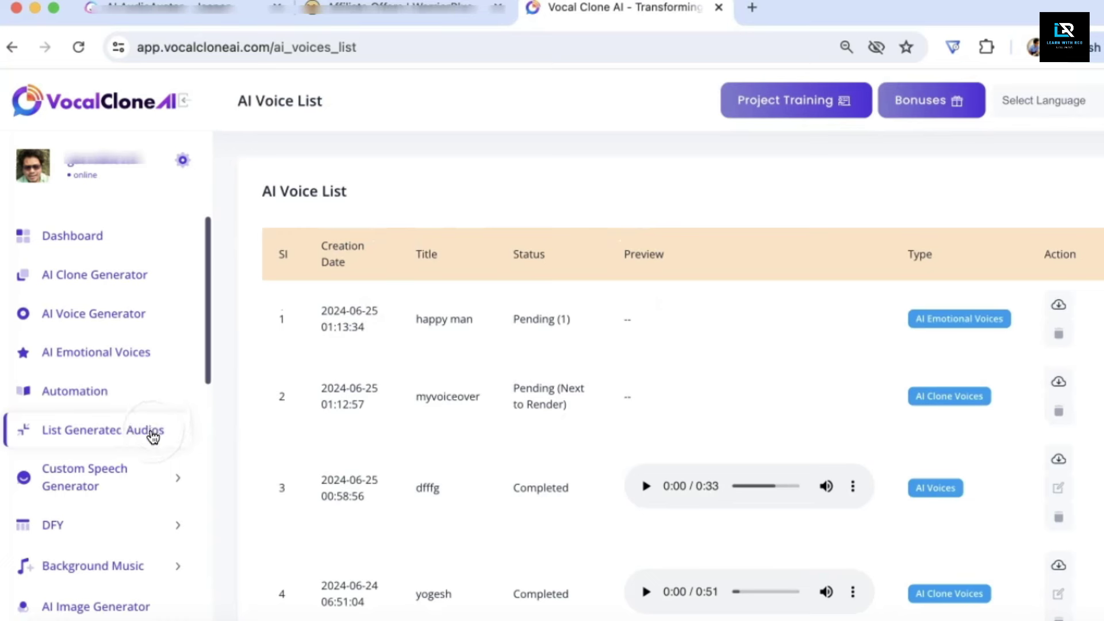
scroll(153, 433, "down", 2)
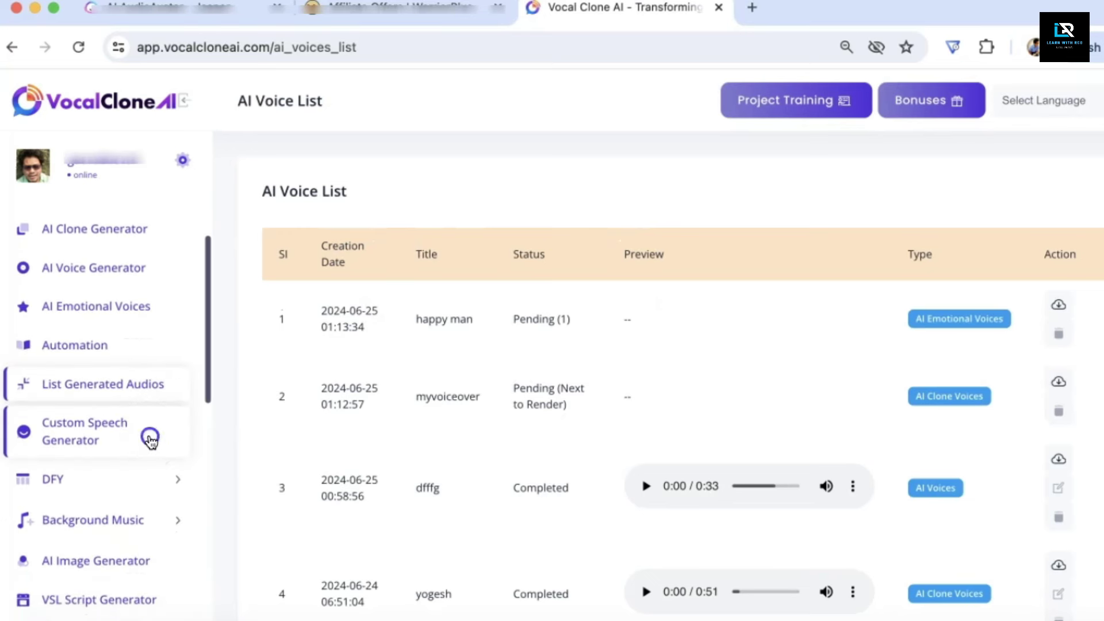
left_click(151, 441)
left_click(108, 339)
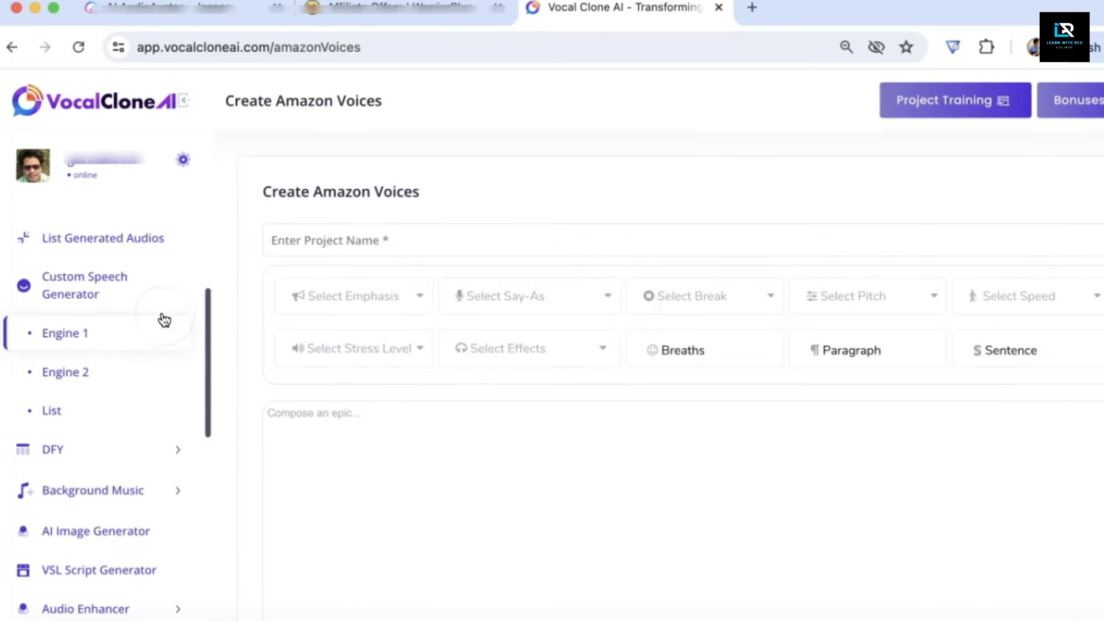
Name the project 'testcustom' and generate an affiliate-marketing script with ChatGPT4
left_click(388, 240)
type("testcustom")
scroll(398, 250, "down", 5)
left_click(960, 505)
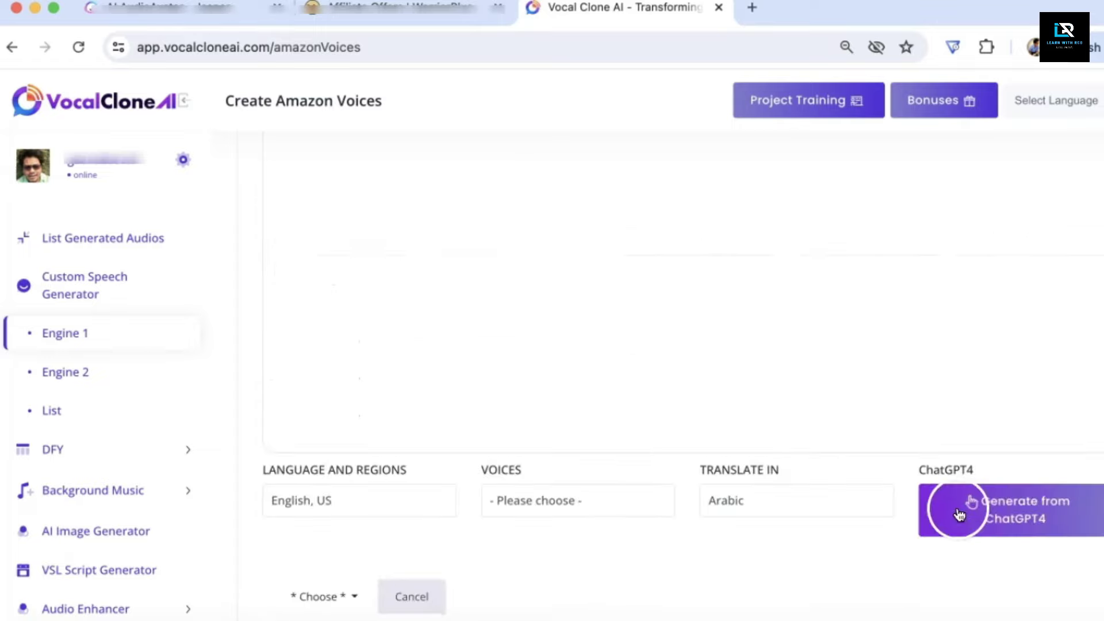
left_click(525, 352)
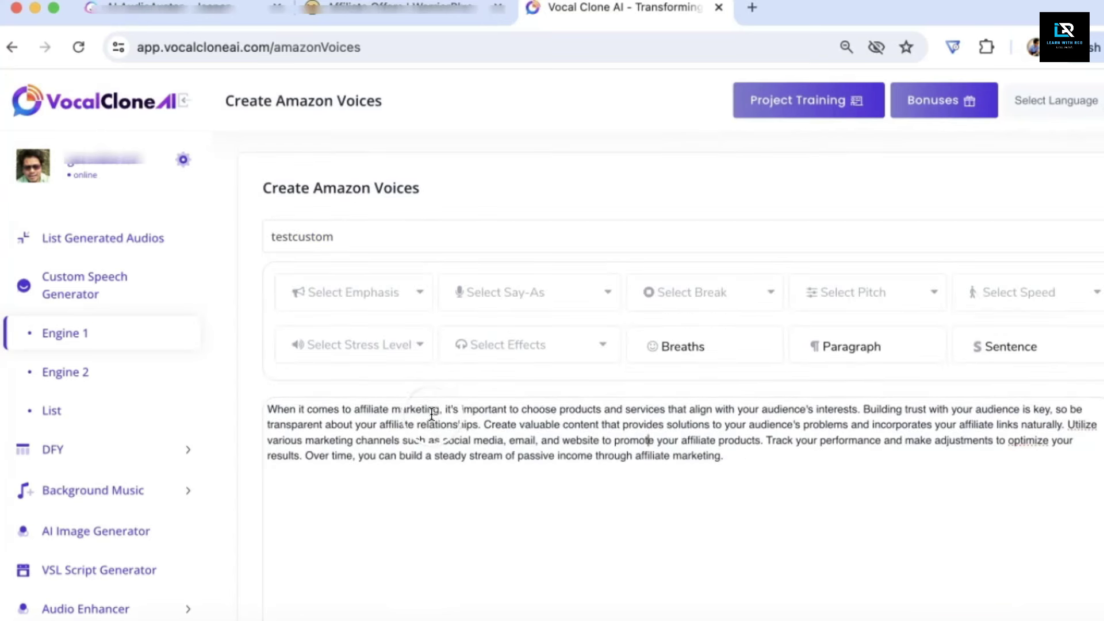
Insert a 400ms pause before the opening phrase and raise 'it's important' pitch by 20%
left_click_drag(440, 410, 244, 392)
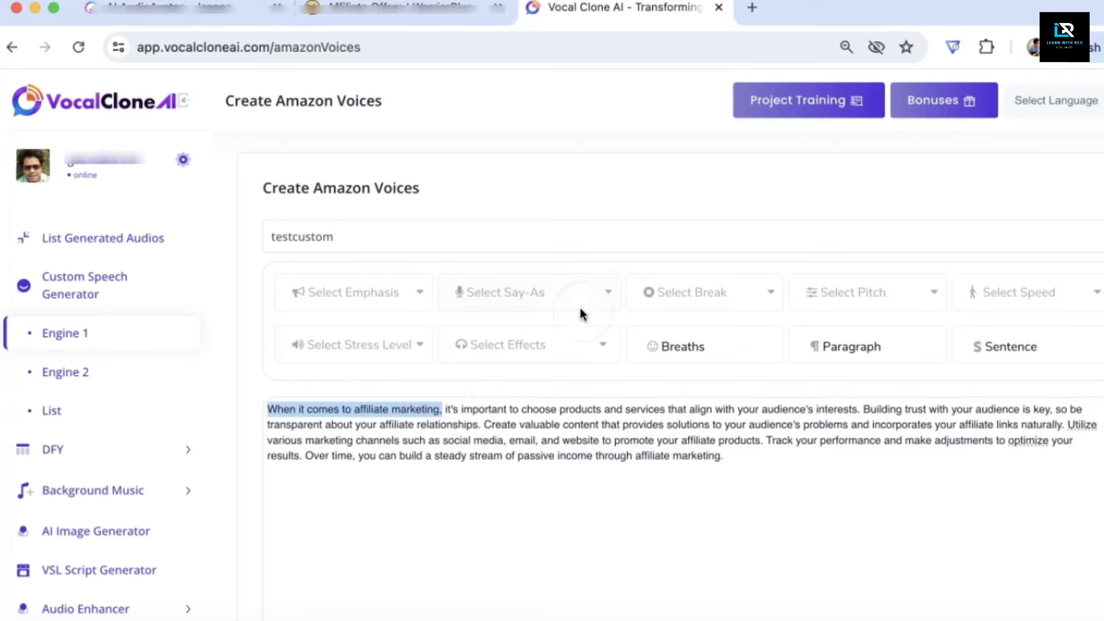
left_click(653, 290)
left_click(678, 376)
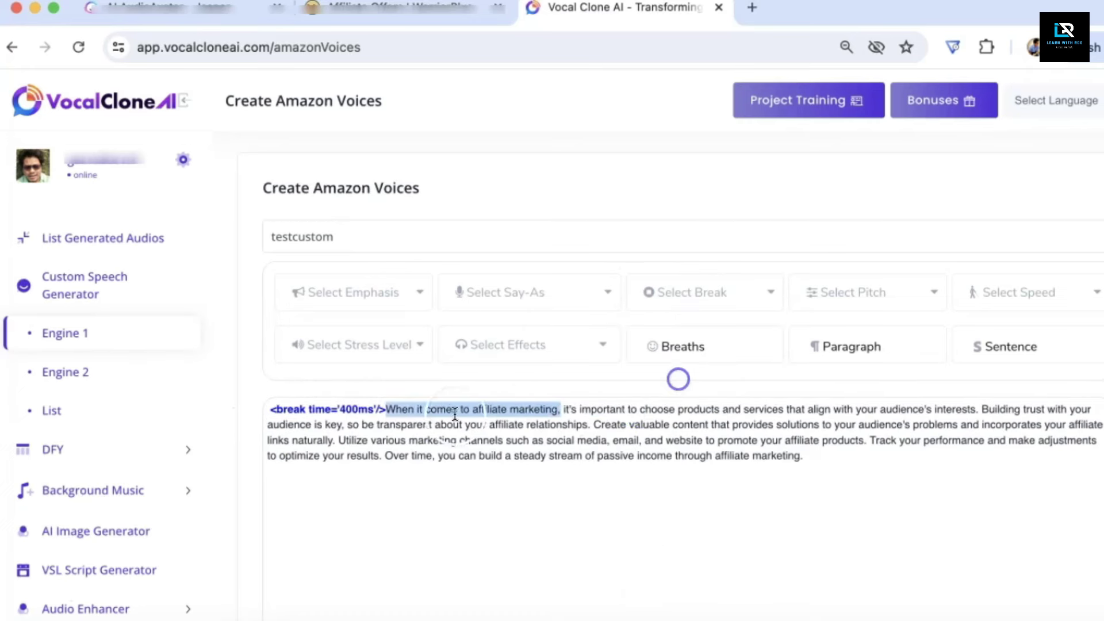
left_click_drag(564, 411, 633, 415)
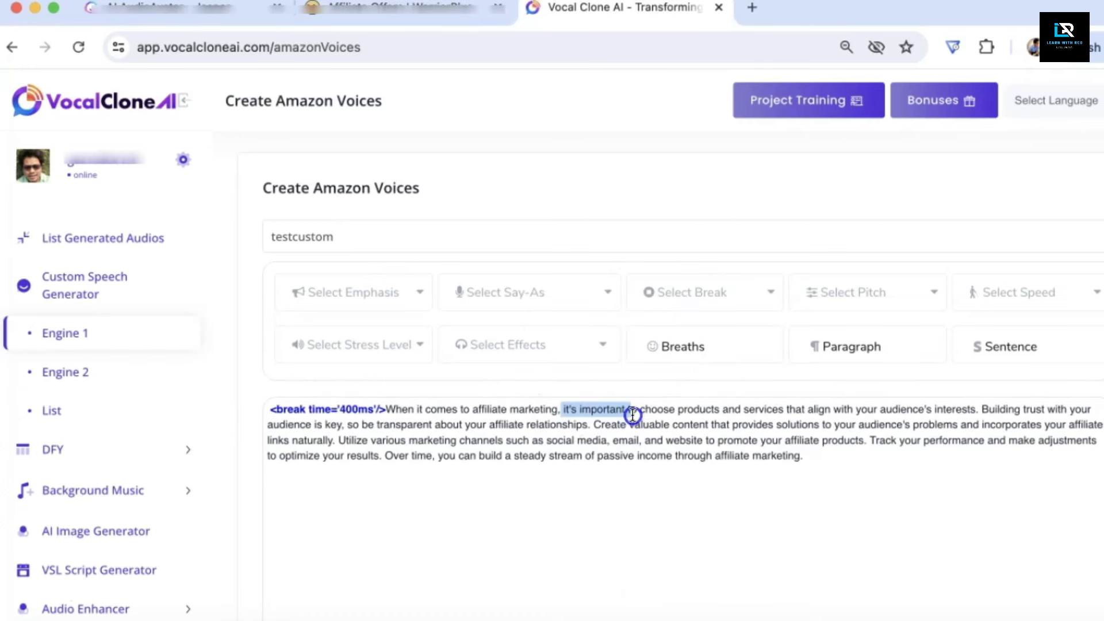
left_click(857, 300)
left_click(840, 349)
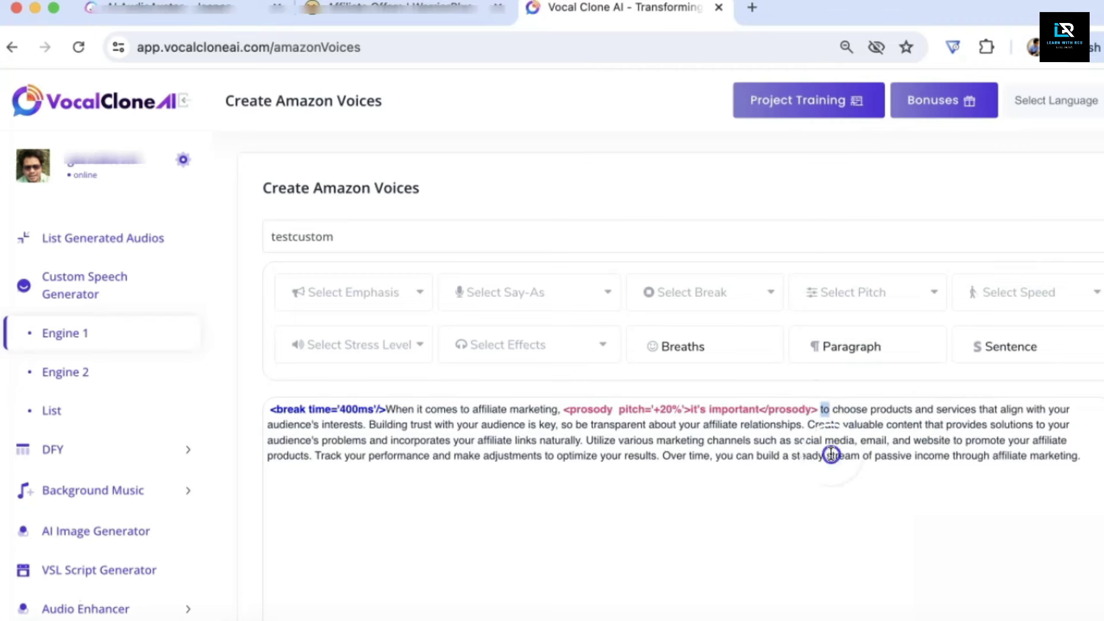
Select the 'Building trust' sentence for fast speech, then the tracking-performance sentence
left_click_drag(823, 409, 444, 423)
left_click(380, 412)
left_click_drag(370, 424, 800, 423)
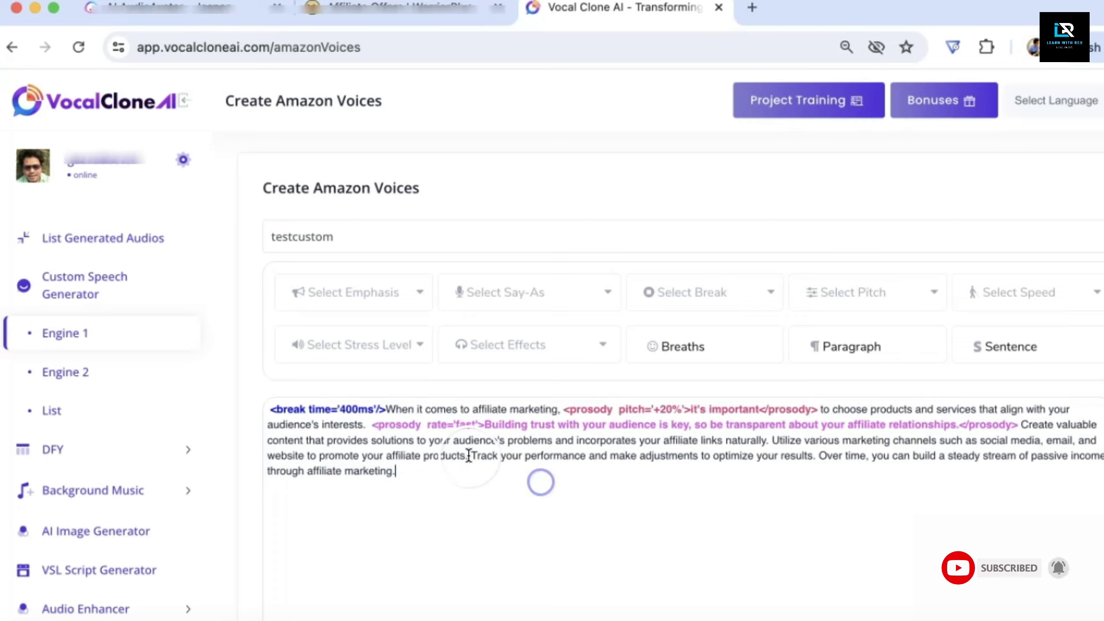
left_click_drag(470, 455, 816, 457)
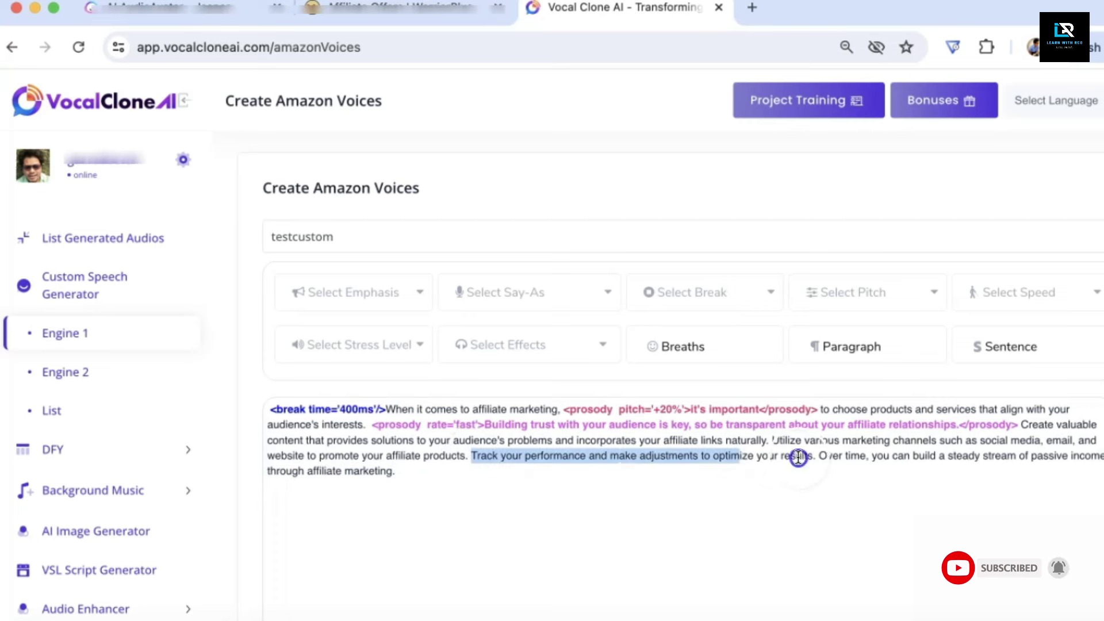
Whisper the tracking-performance sentence and pick English, US with Joanna, Female (Neural)
left_click(516, 346)
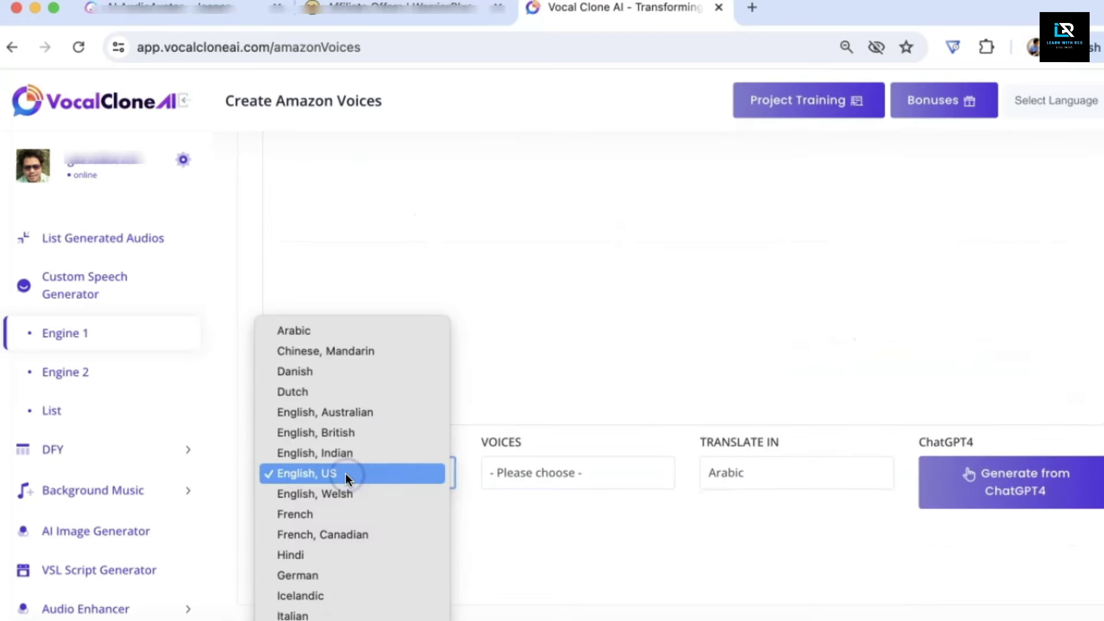
left_click(346, 473)
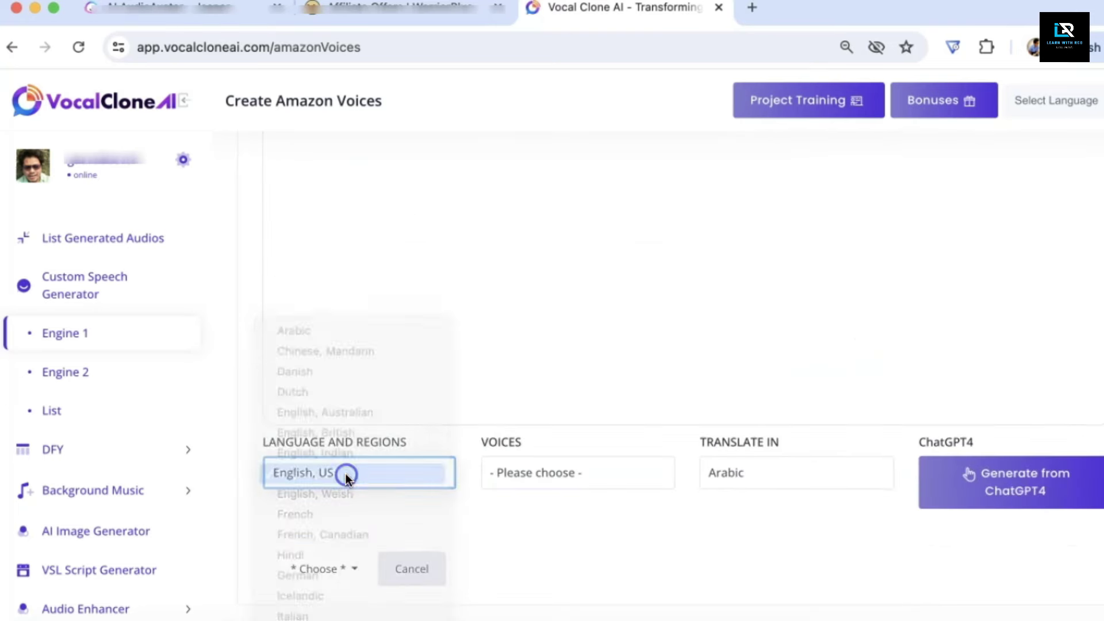
scroll(545, 482, "down", 1)
left_click(586, 418)
left_click(567, 476)
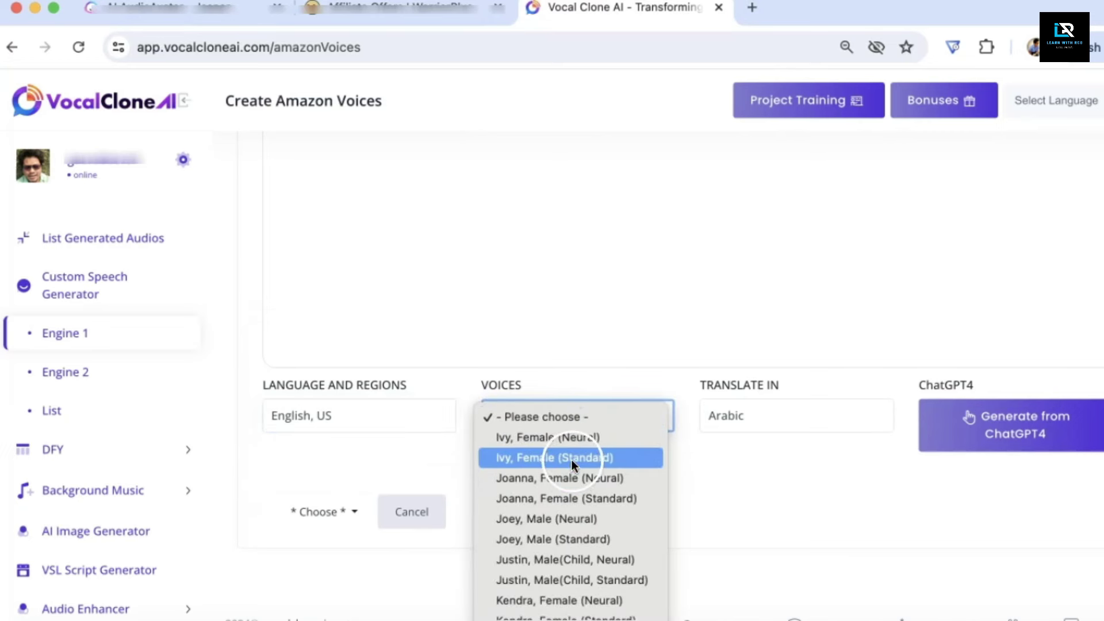
Keep Arabic as the translation language and bring up the final actions list
left_click(746, 410)
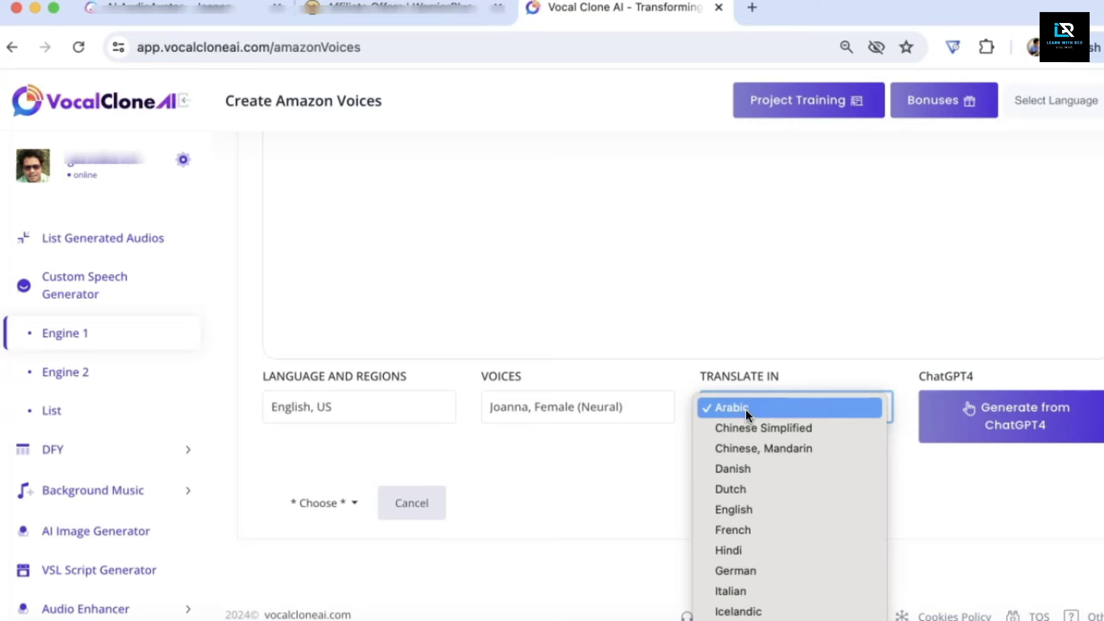
left_click(745, 410)
left_click(749, 405)
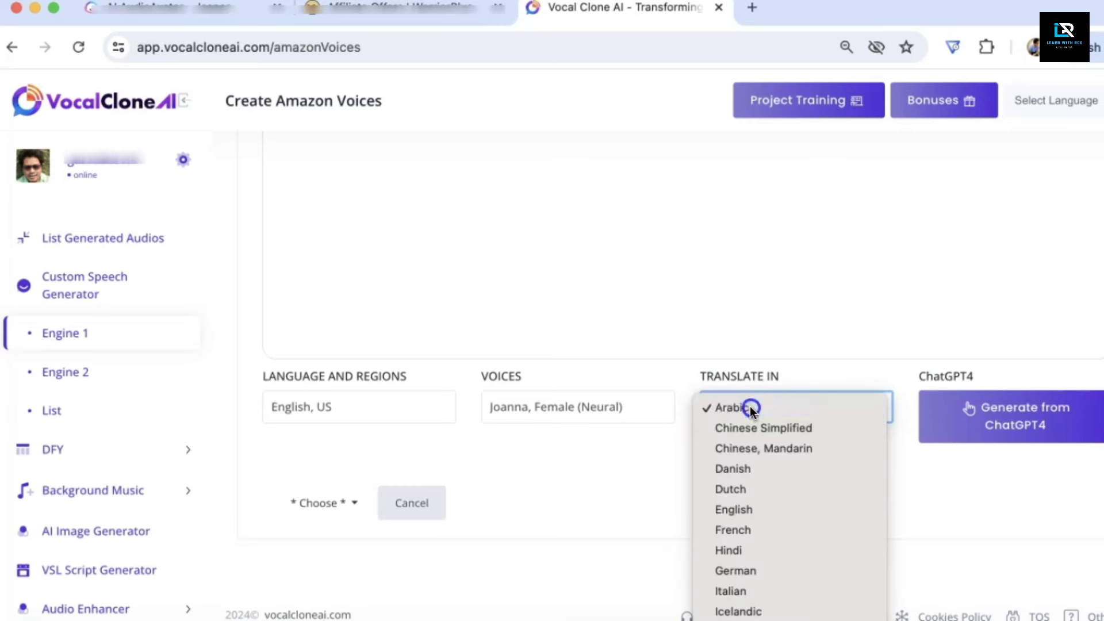
left_click(298, 507)
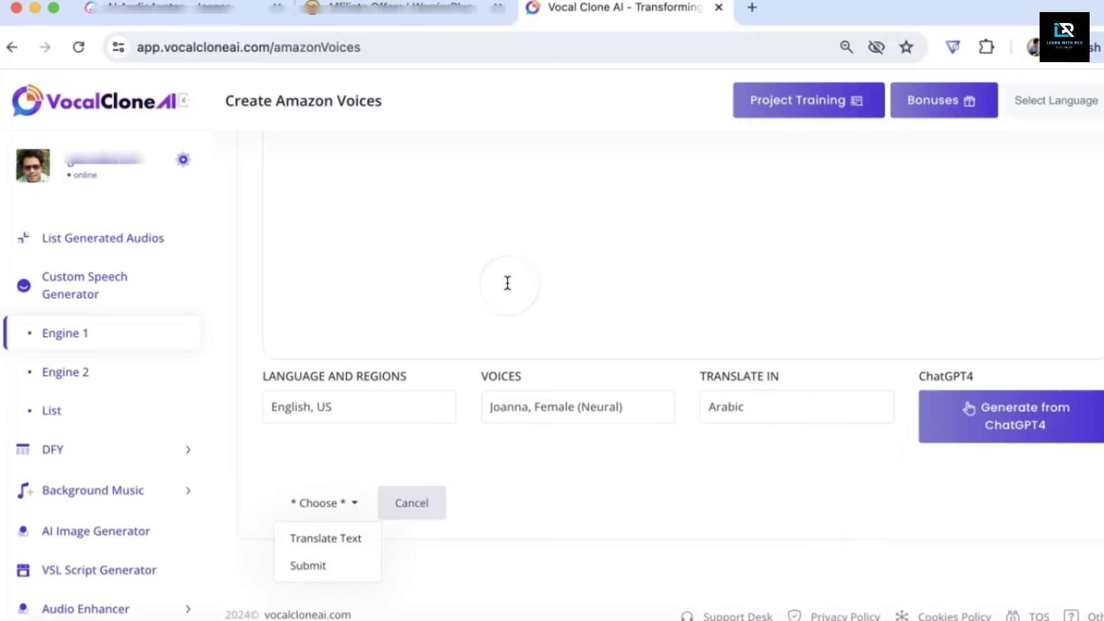
scroll(507, 282, "up", 3)
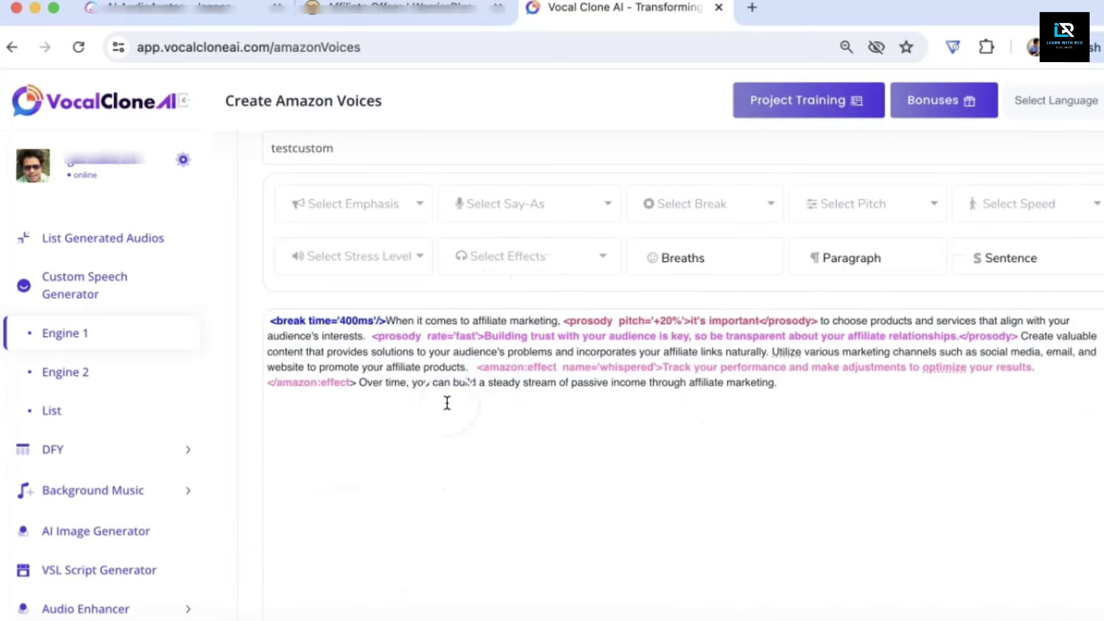
key("ctrl+a")
scroll(446, 406, "down", 3)
left_click(321, 545)
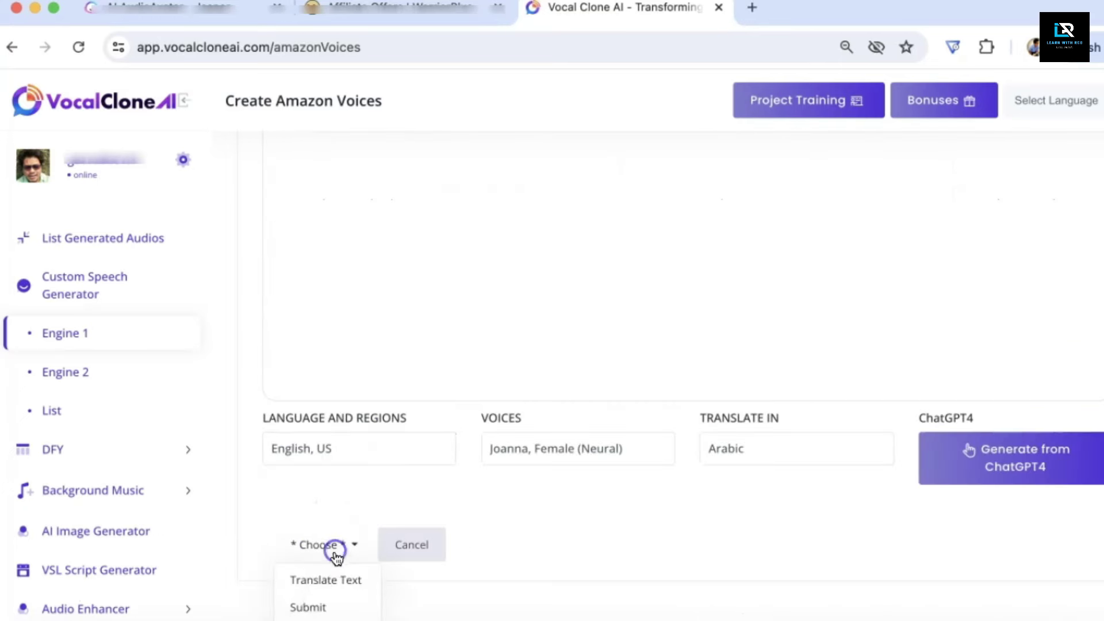
Render testcustom, then play and pause the myvoiceover clone in the generated audios list
left_click(326, 605)
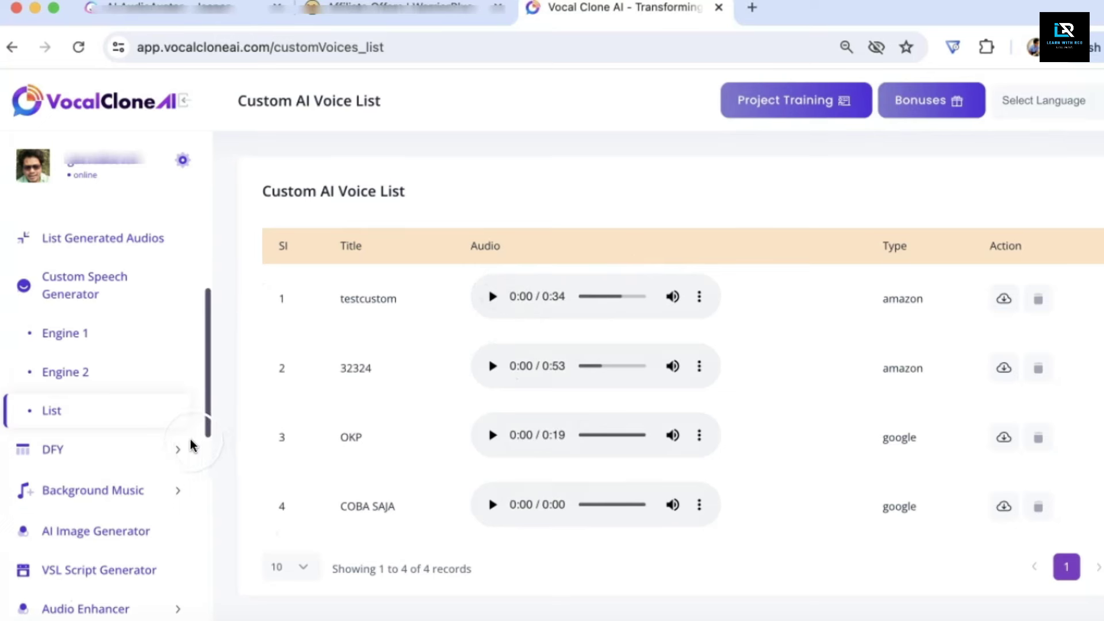
left_click(138, 242)
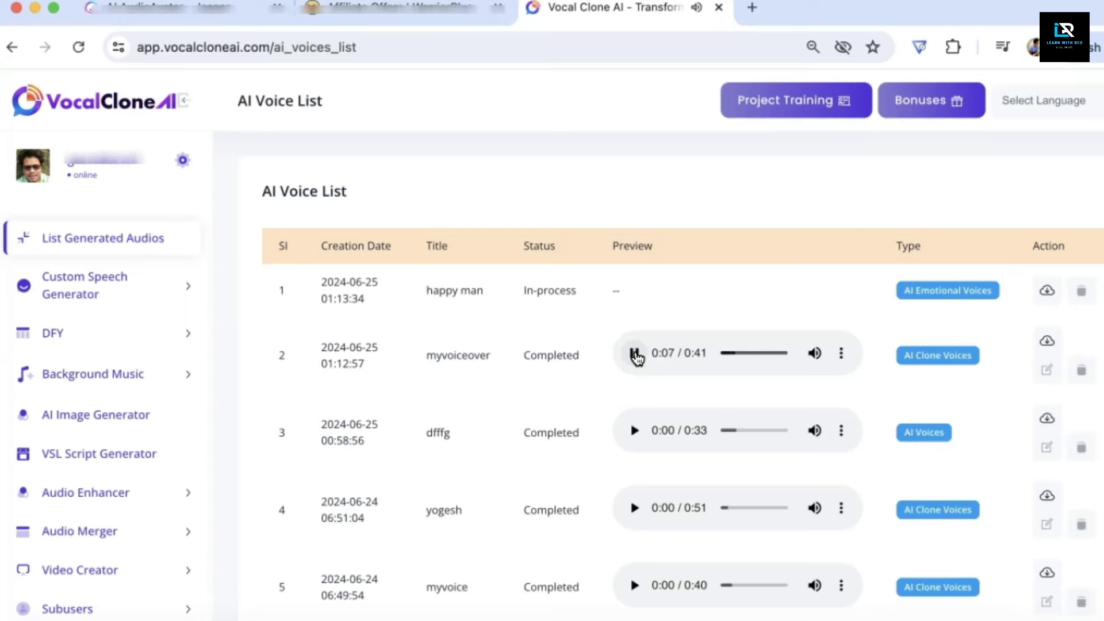
left_click(635, 355)
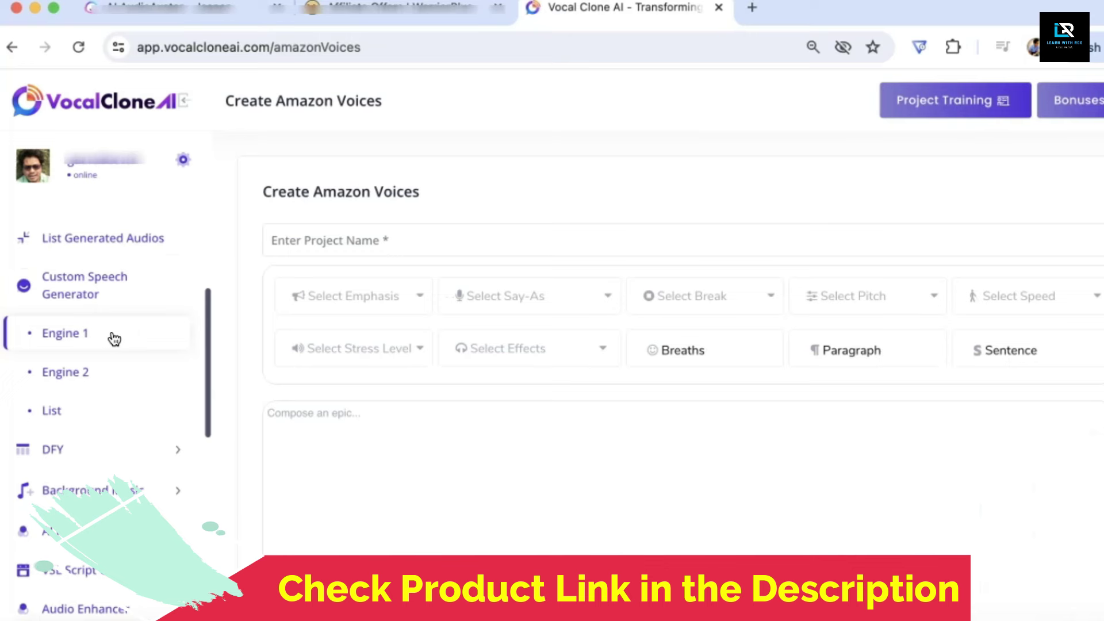
Play the rendered testcustom speech from the custom voice list, pausing near the end
left_click(61, 412)
left_click(493, 298)
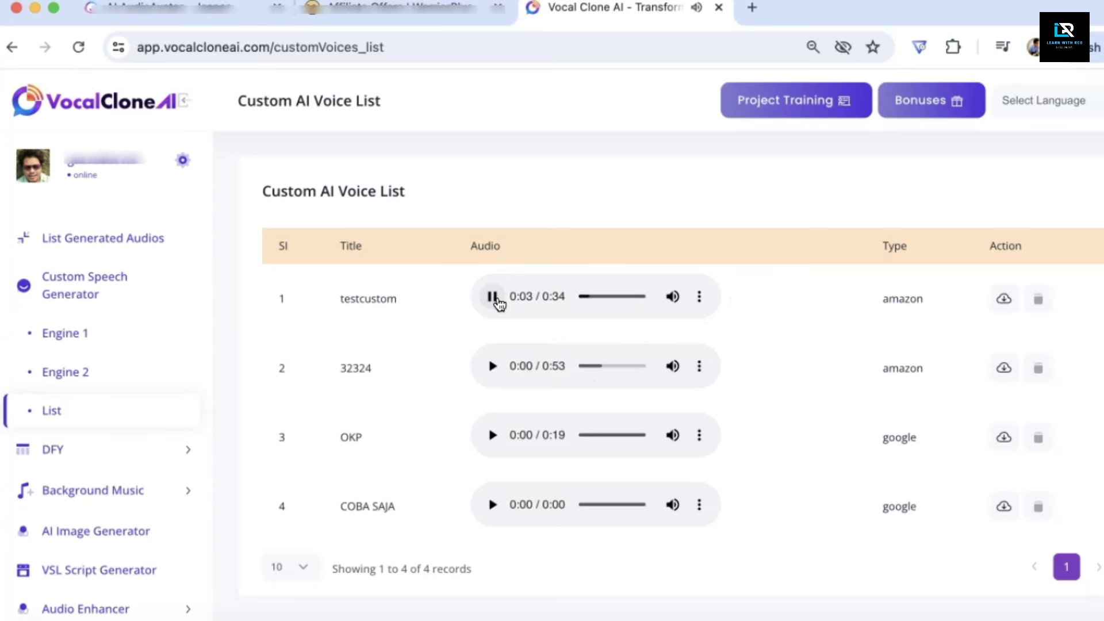
left_click(492, 338)
left_click(494, 297)
left_click(492, 298)
scroll(86, 324, "up", 1)
Play the completed 'happy man' voice's 8-second preview from the generated audios list
left_click(112, 278)
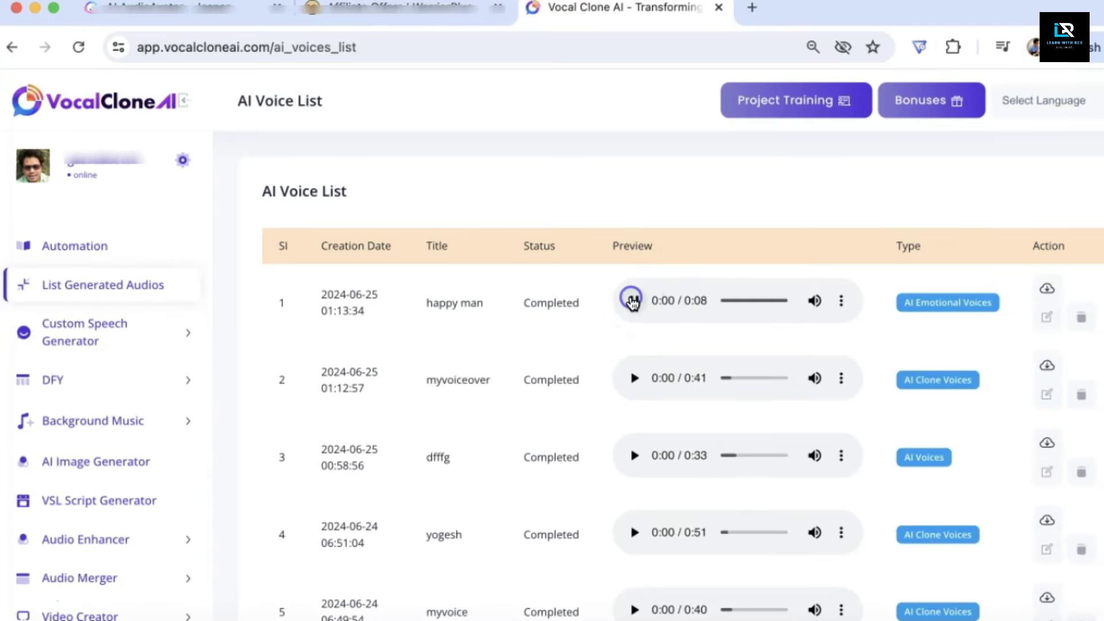
left_click(633, 300)
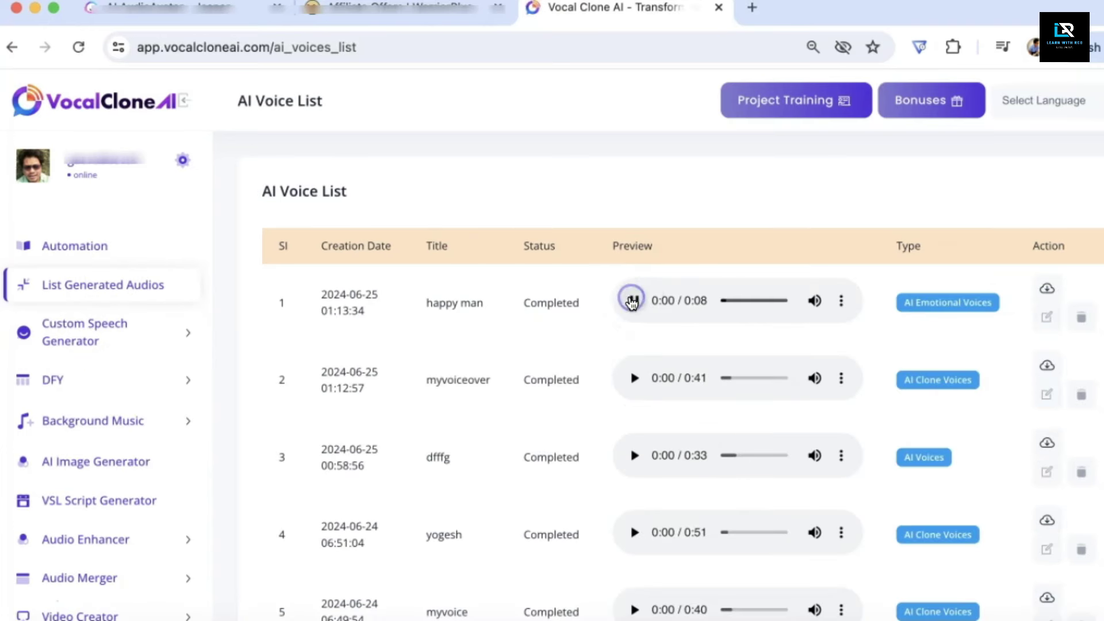